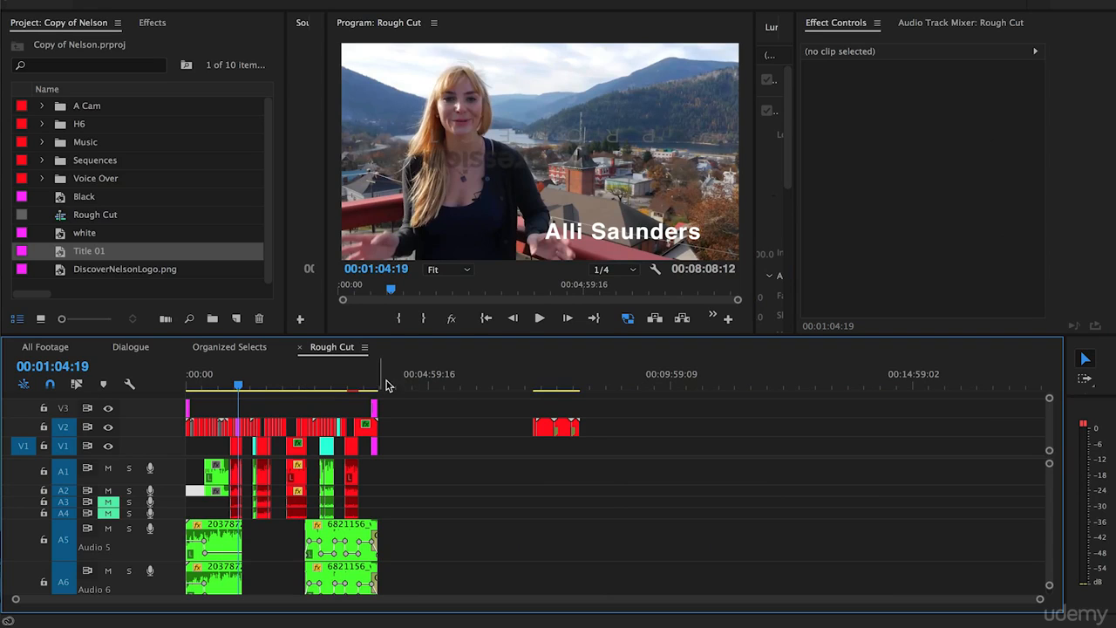
- Select every clip of the main edit, including audio tracks A7 and A8, and assign them the Orange label
left_click_drag(405, 399, 177, 595)
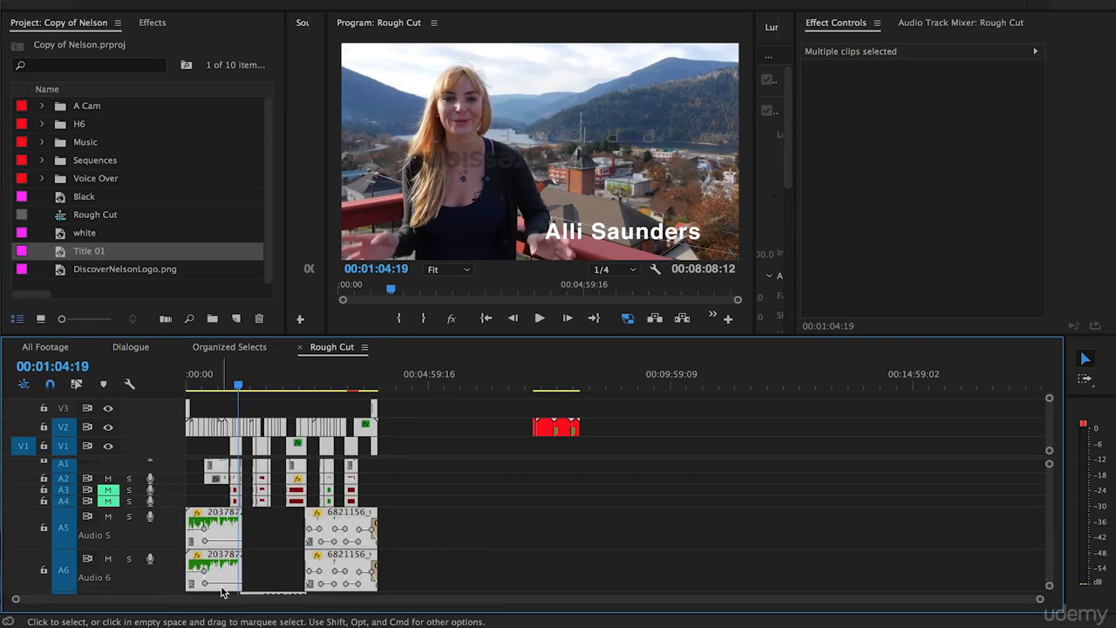
left_click_drag(168, 547, 173, 533)
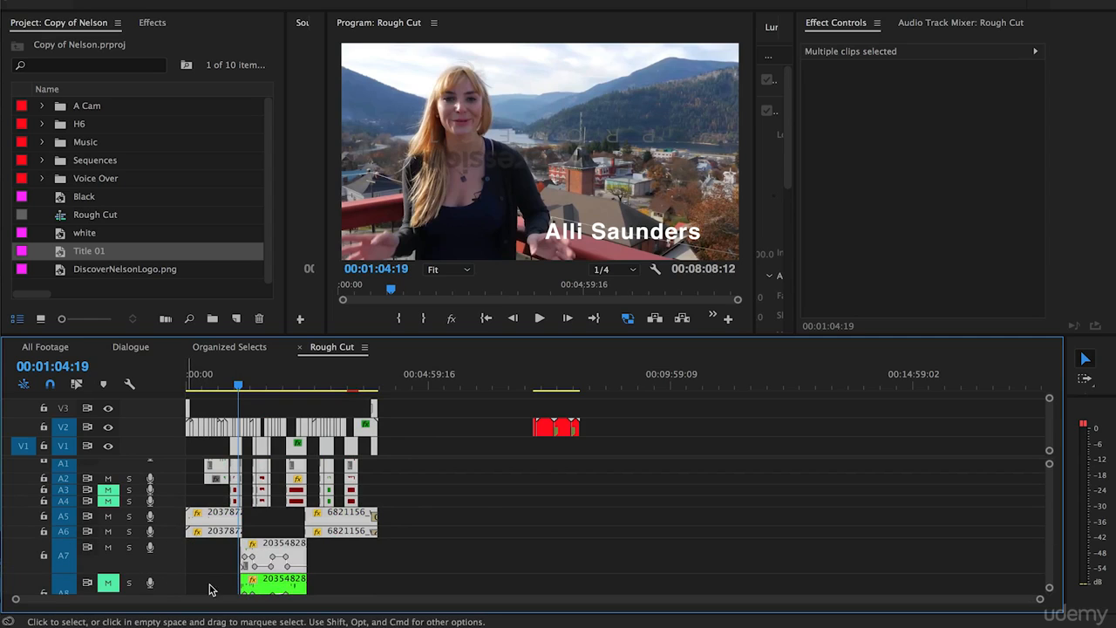
left_click(274, 585, "shift")
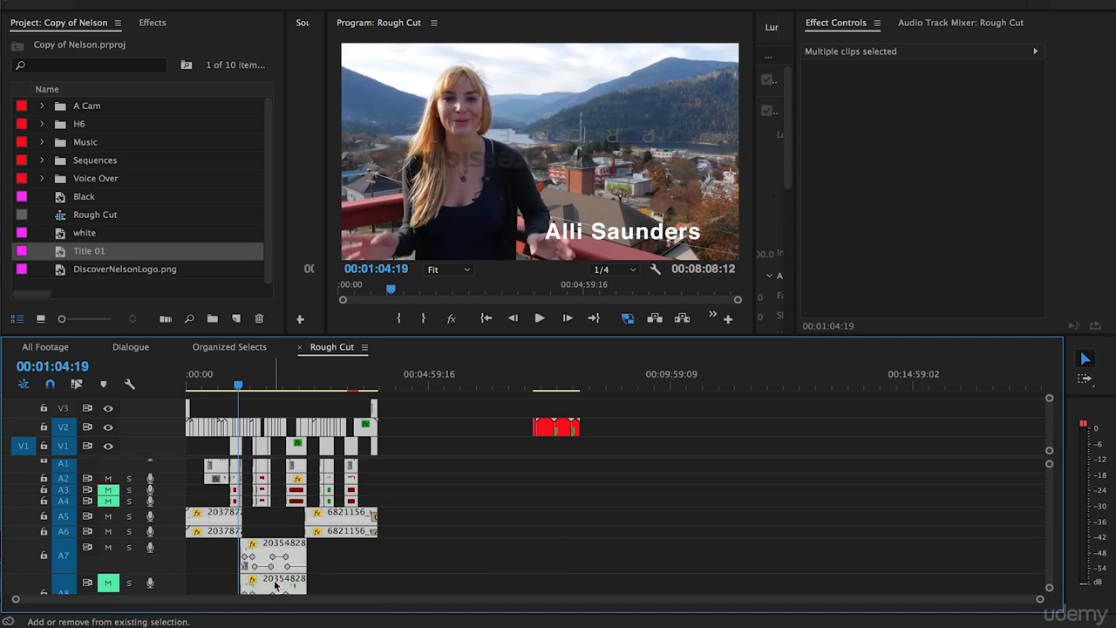
right_click(261, 454)
mouse_move(320, 317)
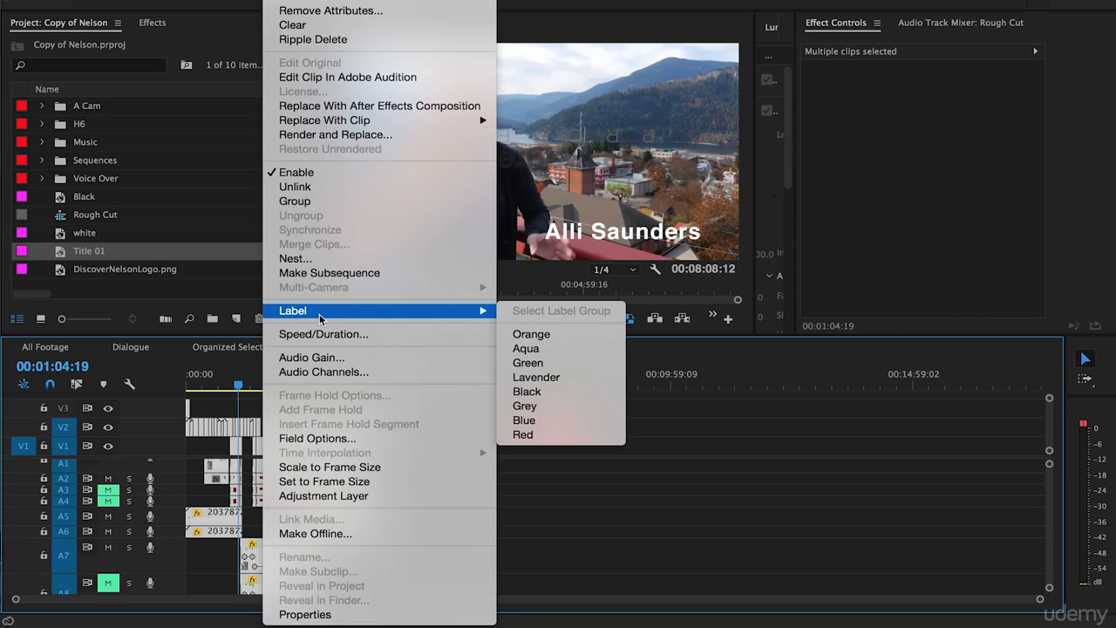
left_click(530, 333)
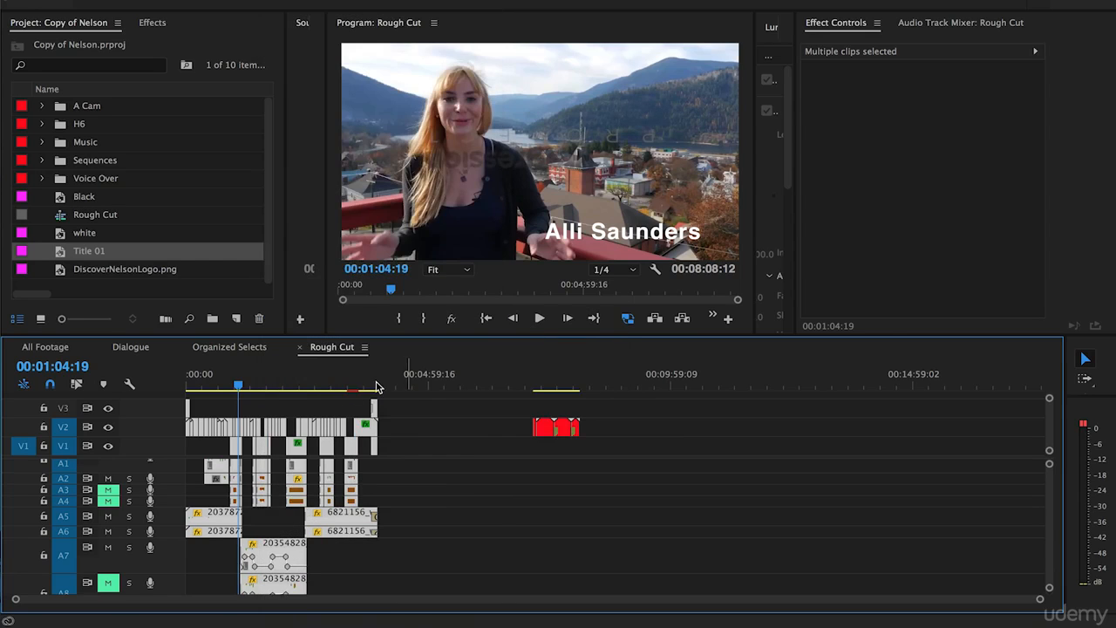
left_click(306, 407)
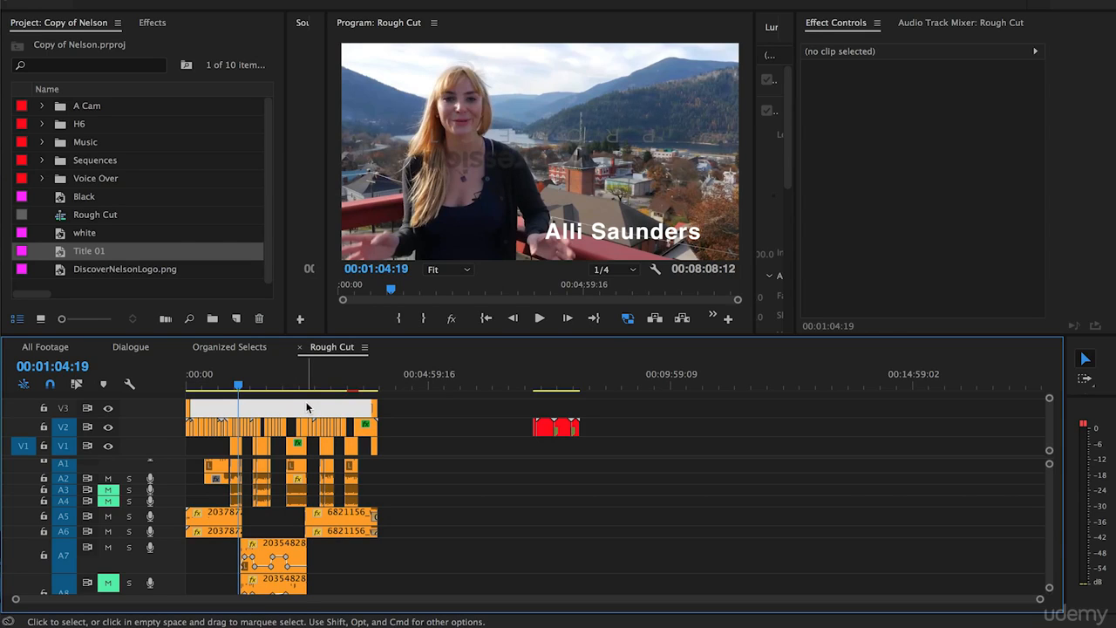
- Mark the In point of the Rough Cut sequence at its very beginning, 00:00:00:00
key("=")
key("=")
key("=")
left_click_drag(256, 383, 163, 381)
key("=")
key("=")
key("=")
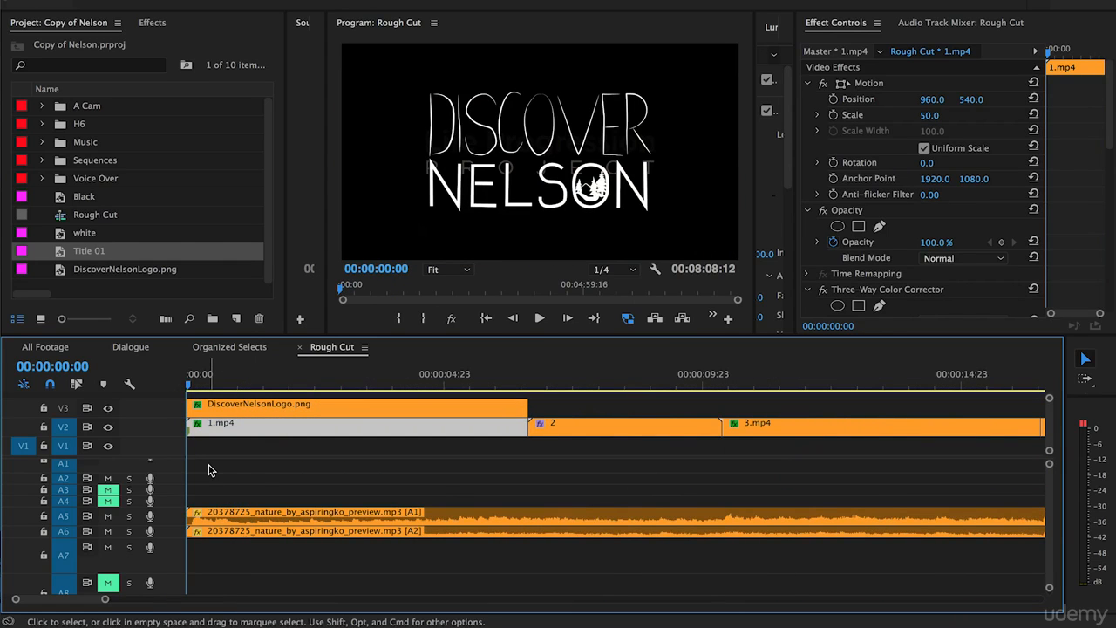
left_click(209, 470)
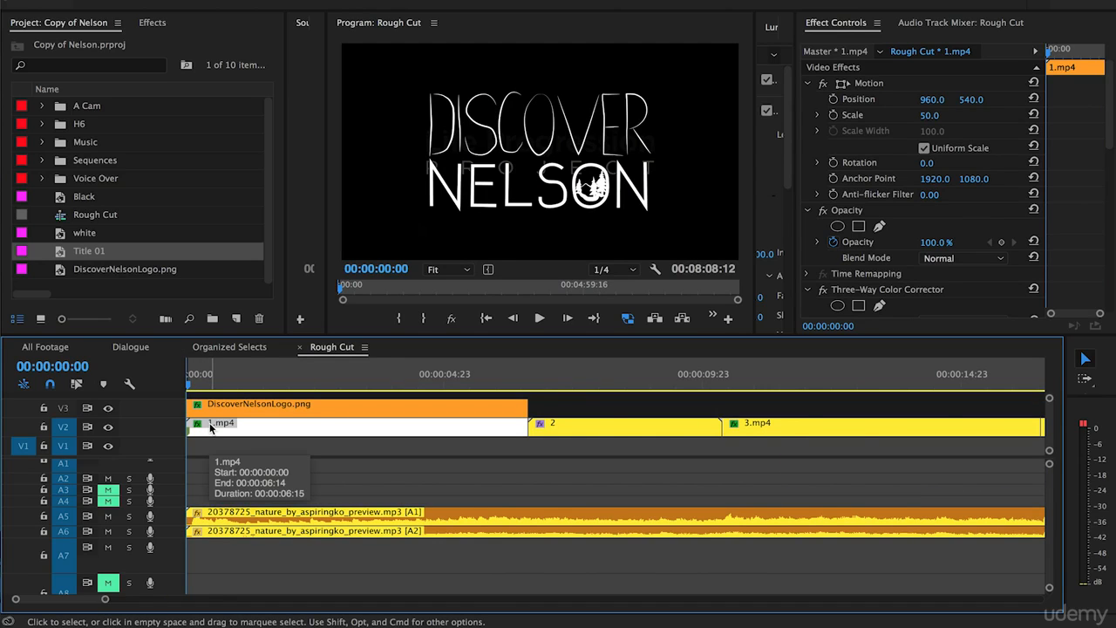
- Mark the Out point at 00:03:58:08, where the closing logo, 29.mp4 and white clips end
key("backslash")
left_click_drag(446, 384, 572, 385)
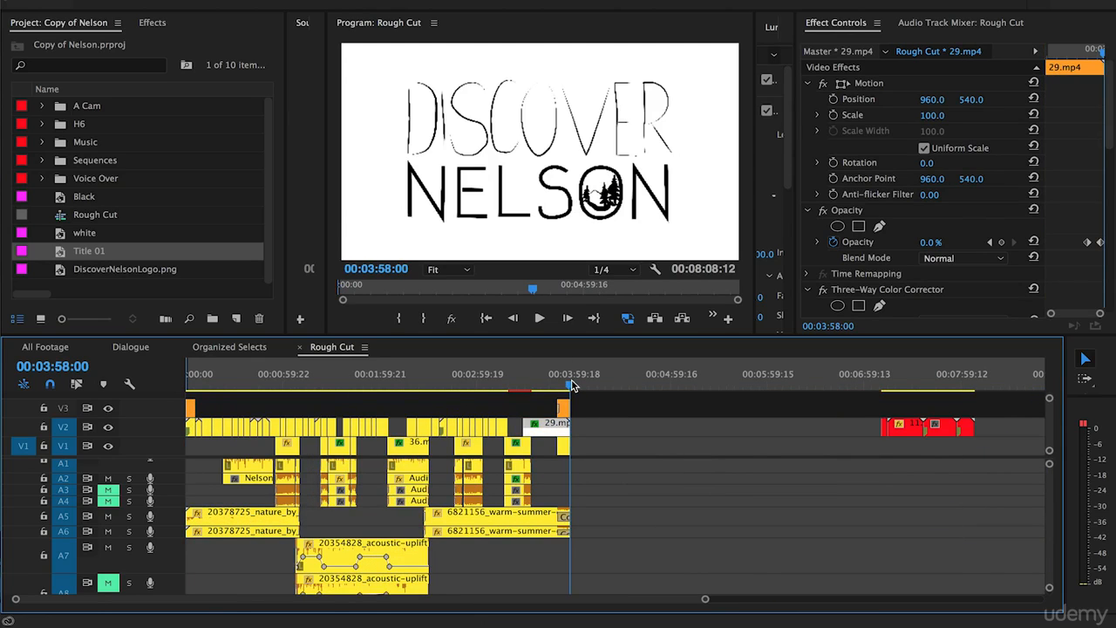
key("equal")
key("equal")
key("equal")
key("equal")
key("equal")
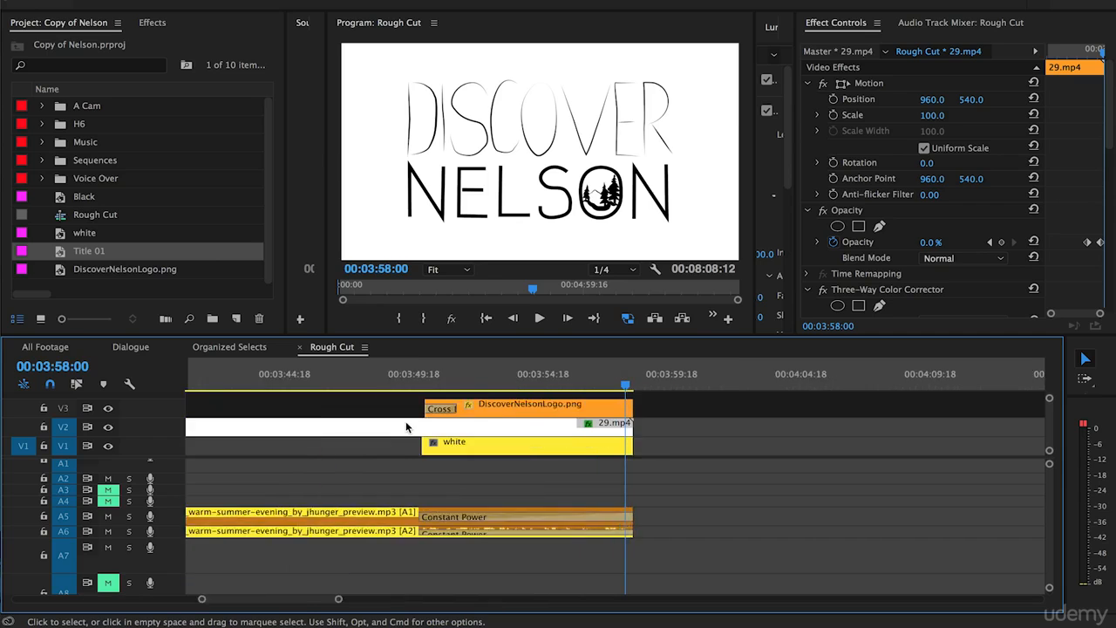
left_click(643, 386)
key("equal")
key("equal")
key("equal")
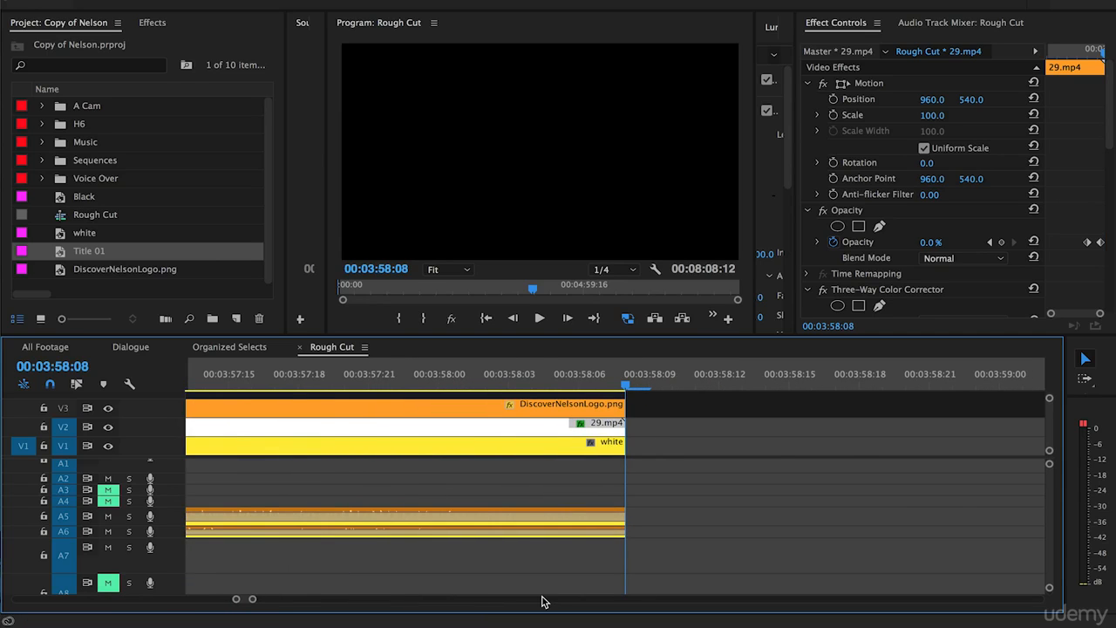
key("o")
- Reduce the height of audio tracks A7 and A8 so the whole edit fits in the timeline
key("minus")
key("minus")
key("minus")
key("minus")
key("minus")
key("minus")
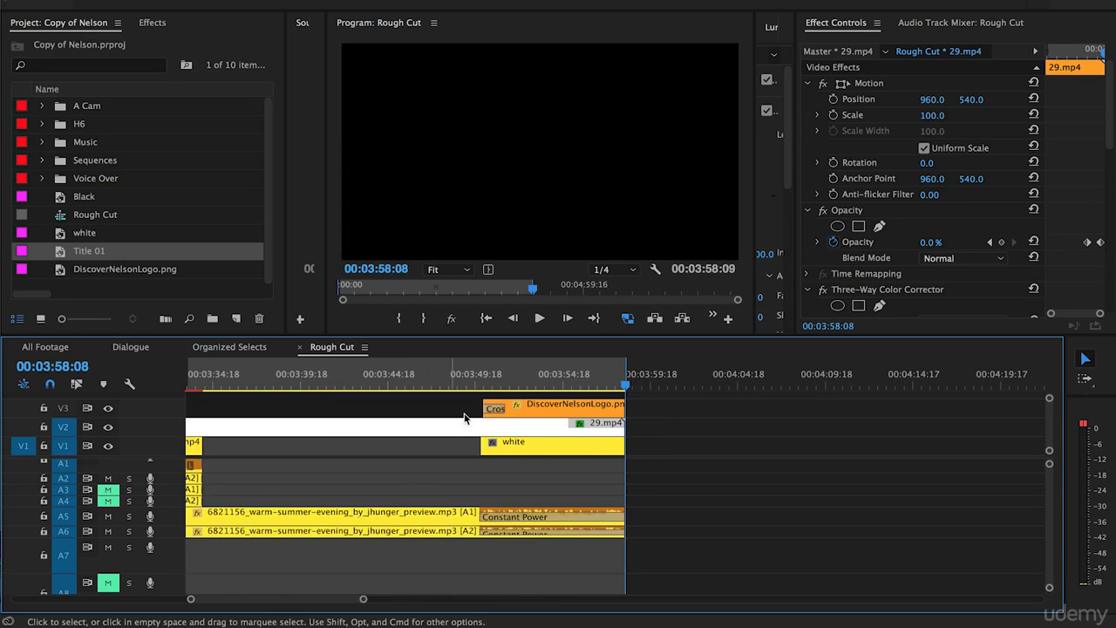
key("minus")
key("minus")
key("minus")
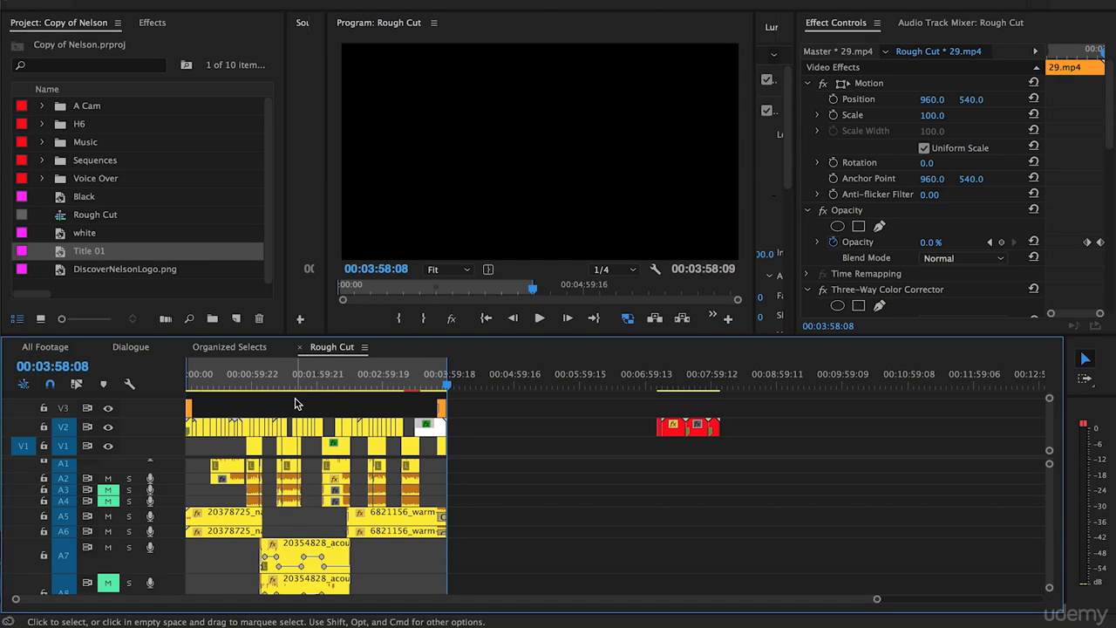
left_click_drag(164, 573, 174, 535)
left_click_drag(172, 591, 170, 550)
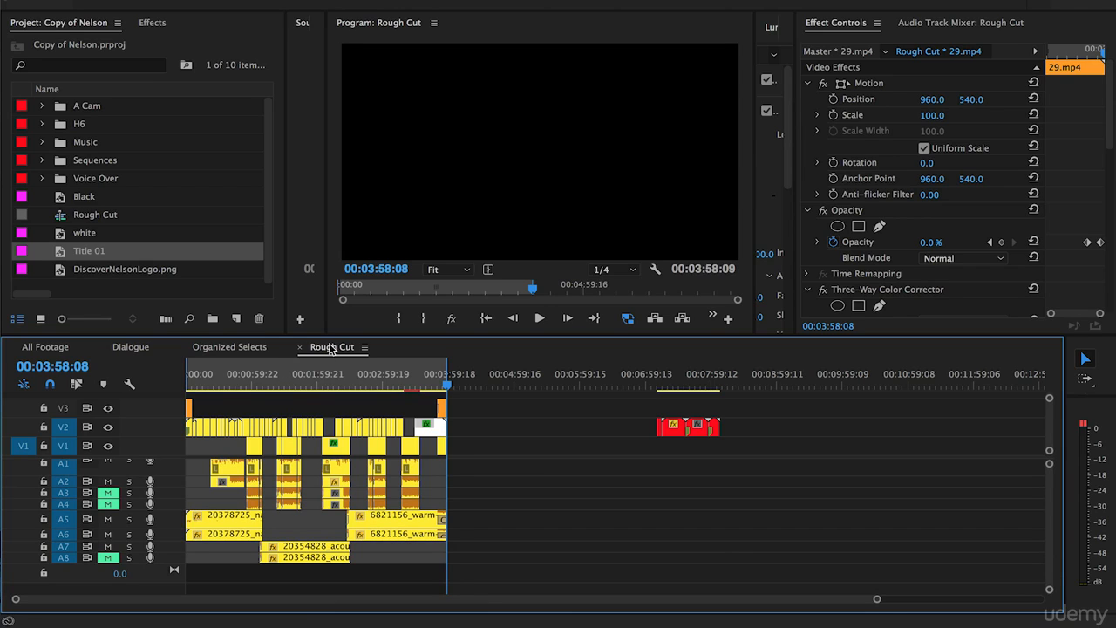
- Rename the Rough Cut sequence as Final Video
left_click(97, 215)
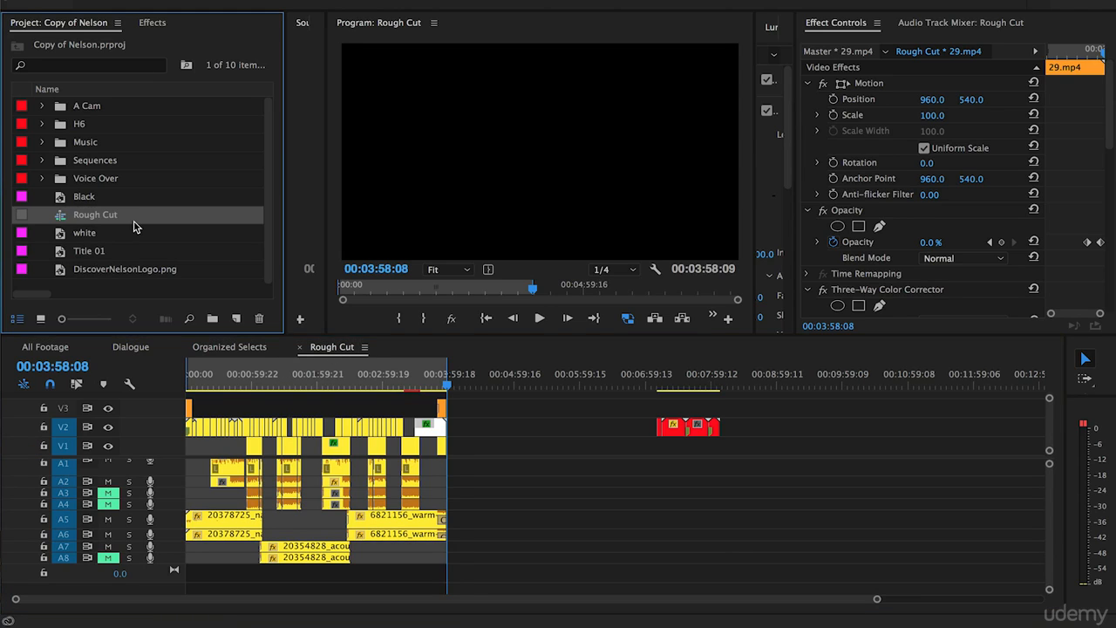
left_click(96, 216)
type("Final Video")
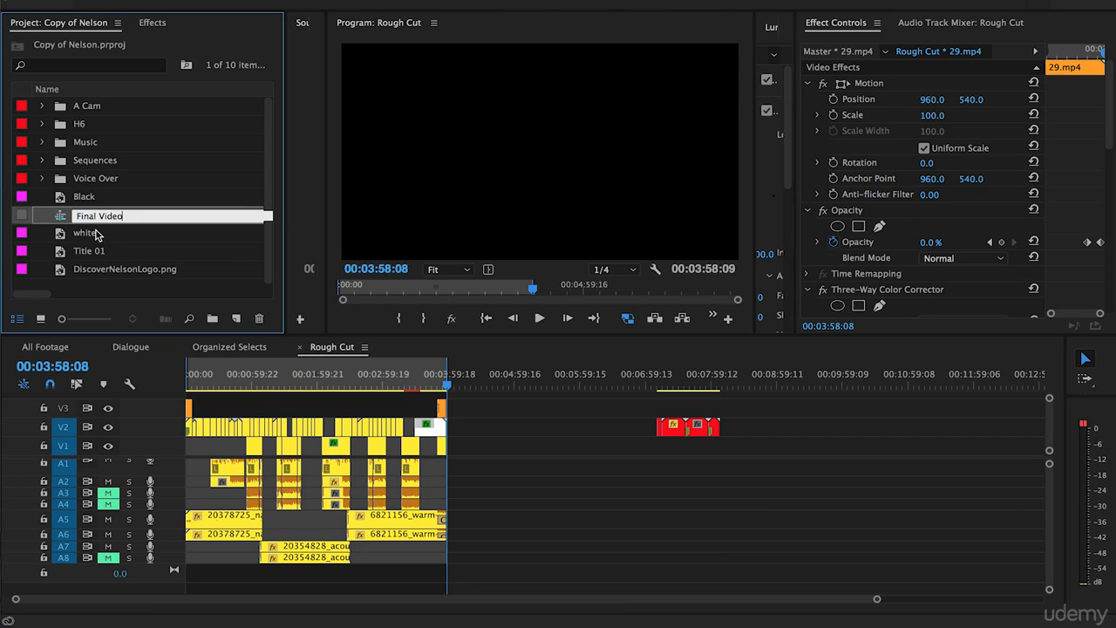
left_click(98, 288)
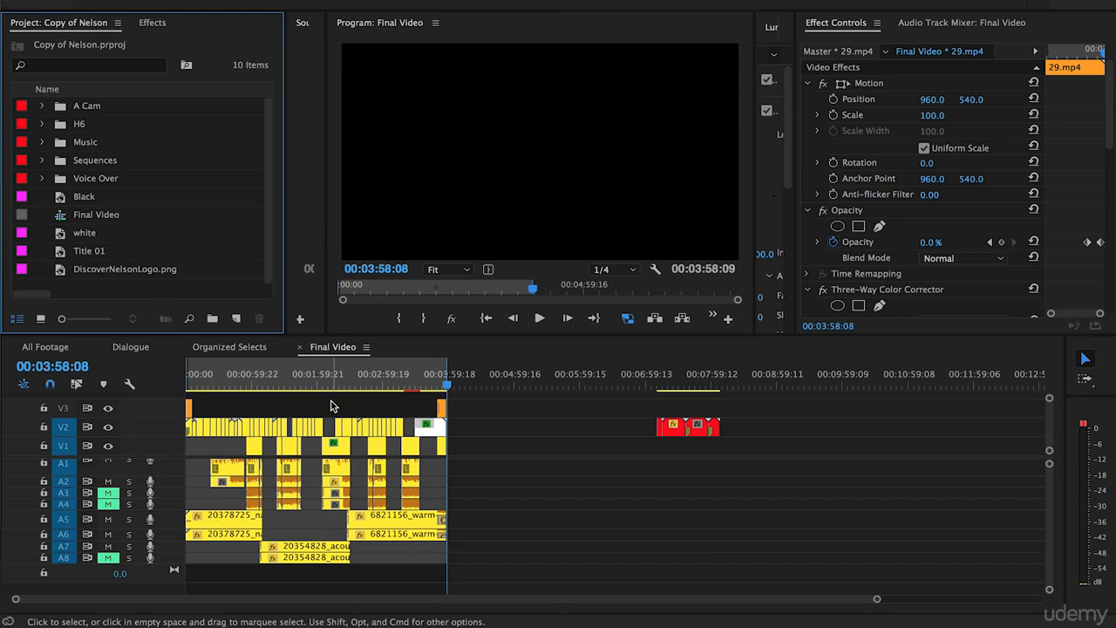
- Return the playhead to the start of the sequence and unmute audio track A8
left_click(297, 385)
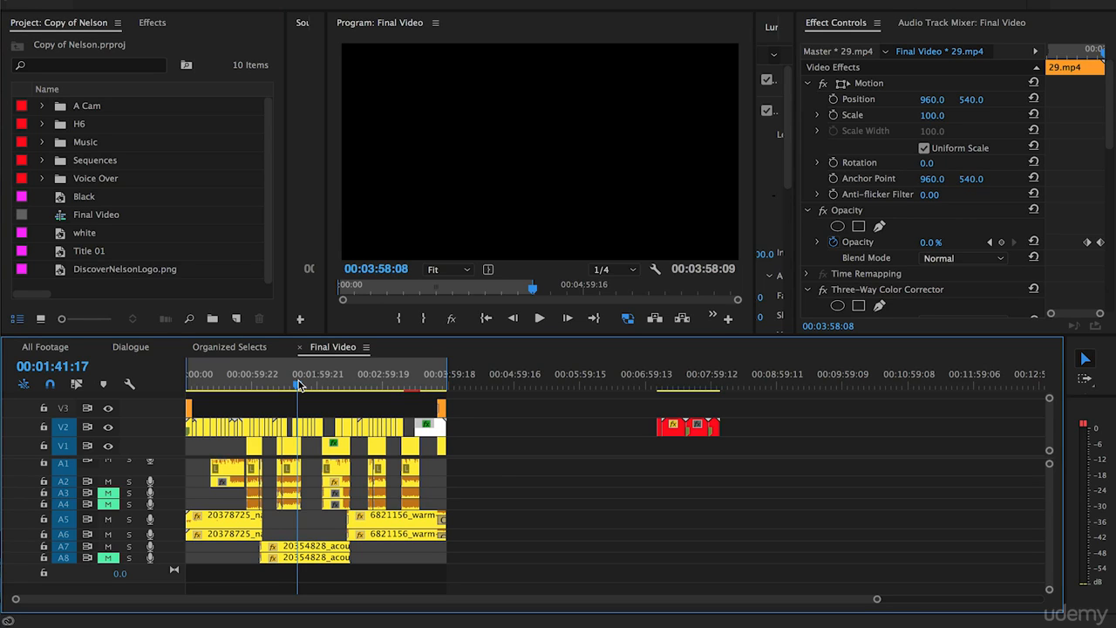
key("Home")
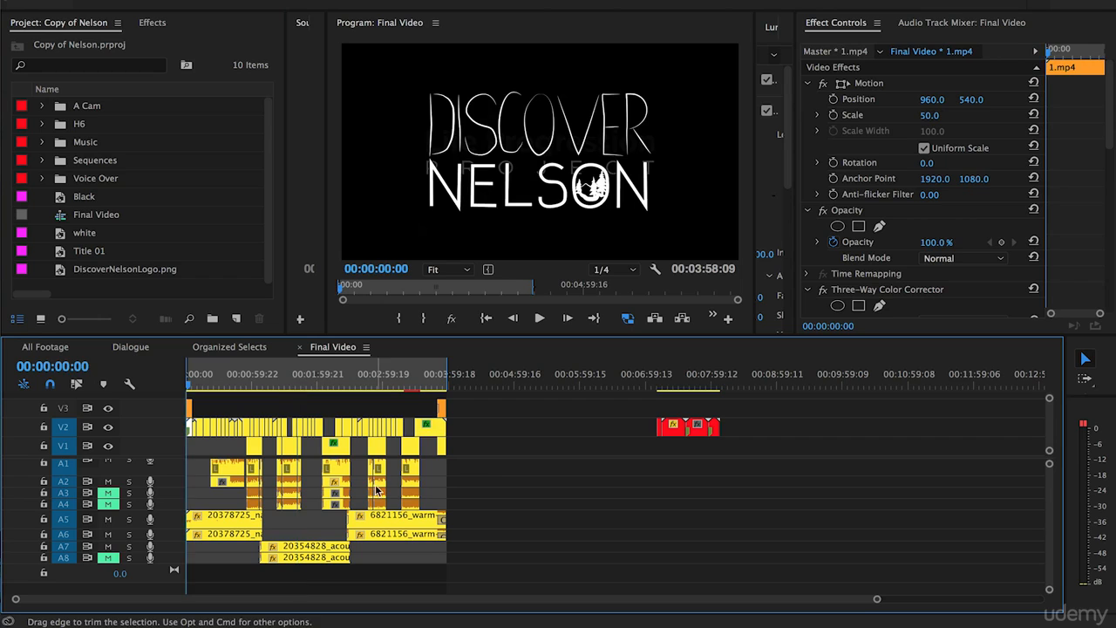
left_click(106, 559)
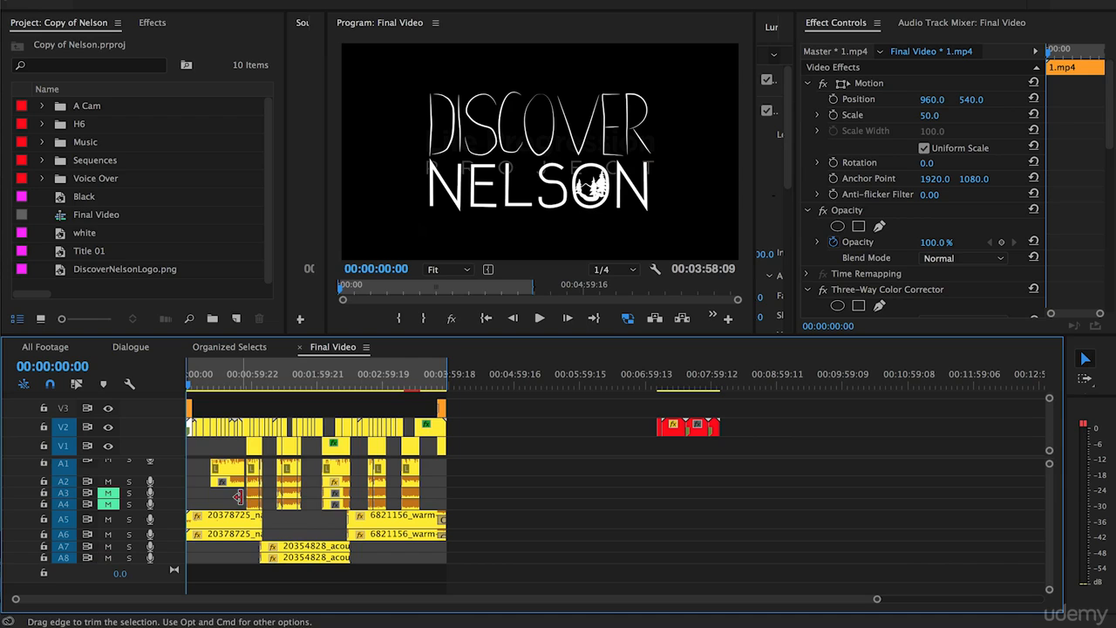
- Examine the sequence around 00:01:45:06 and the section with clip 44.mp4 at 00:03:26:05
left_click(301, 373)
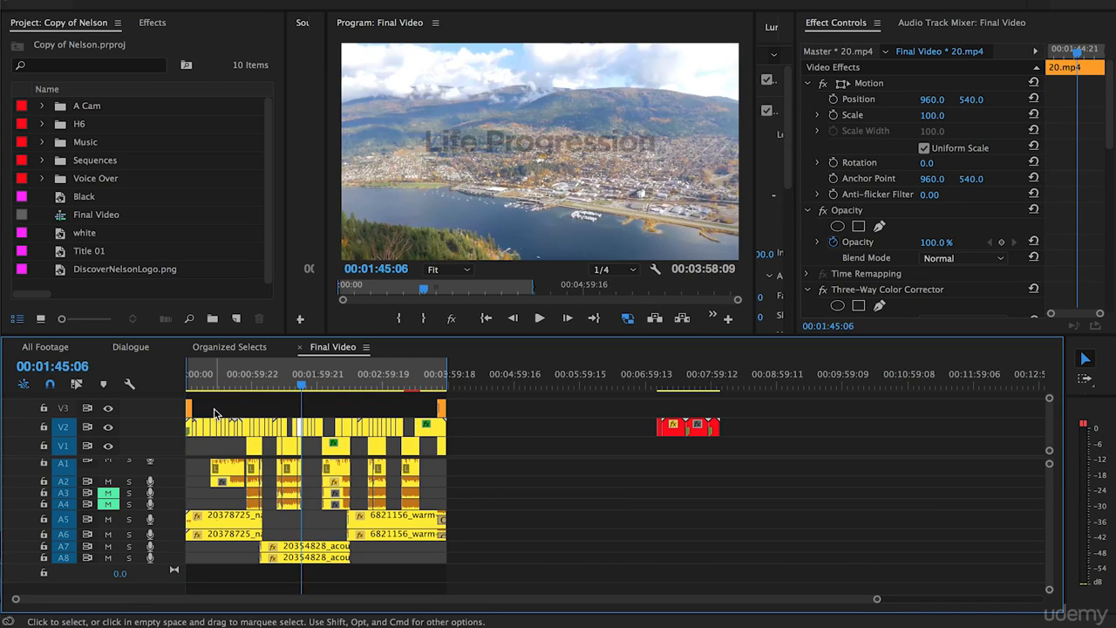
left_click(411, 385)
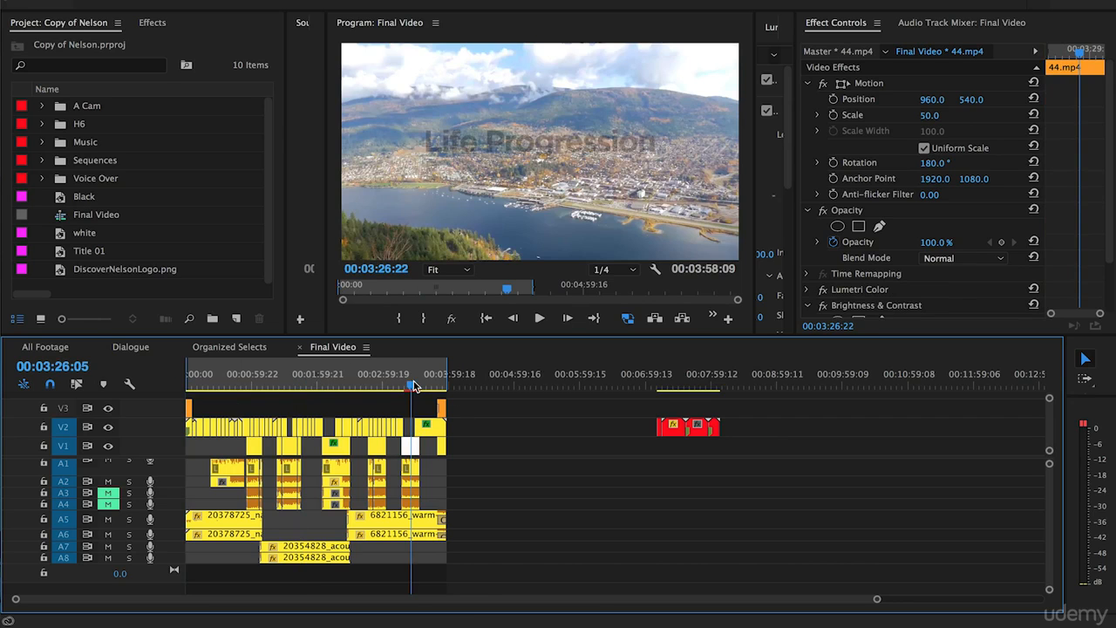
key("equal")
key("equal")
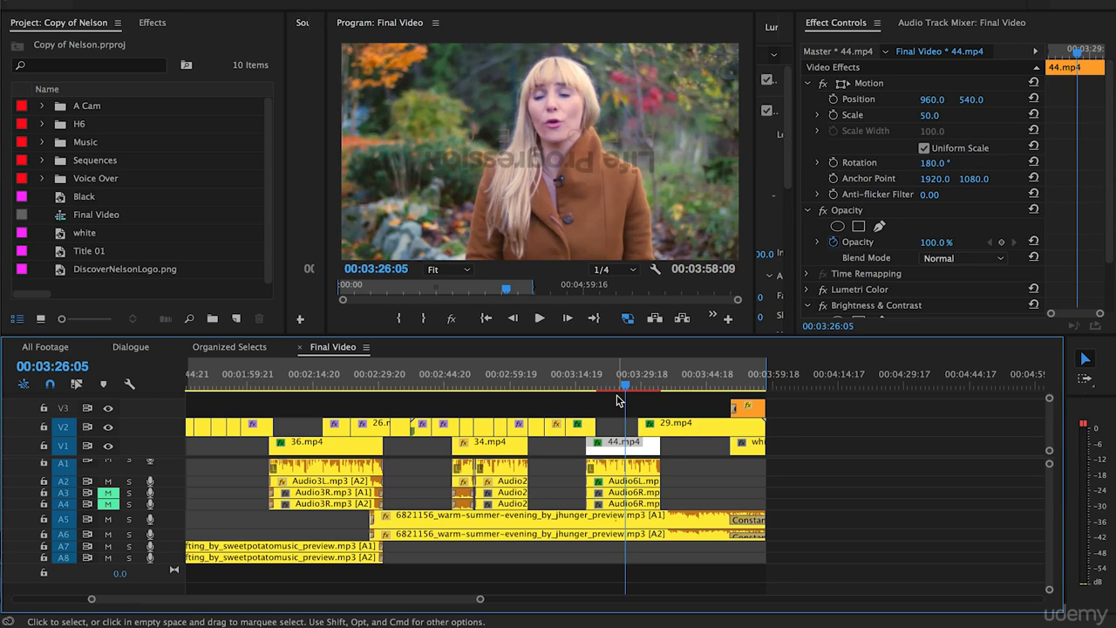
key("minus")
key("minus")
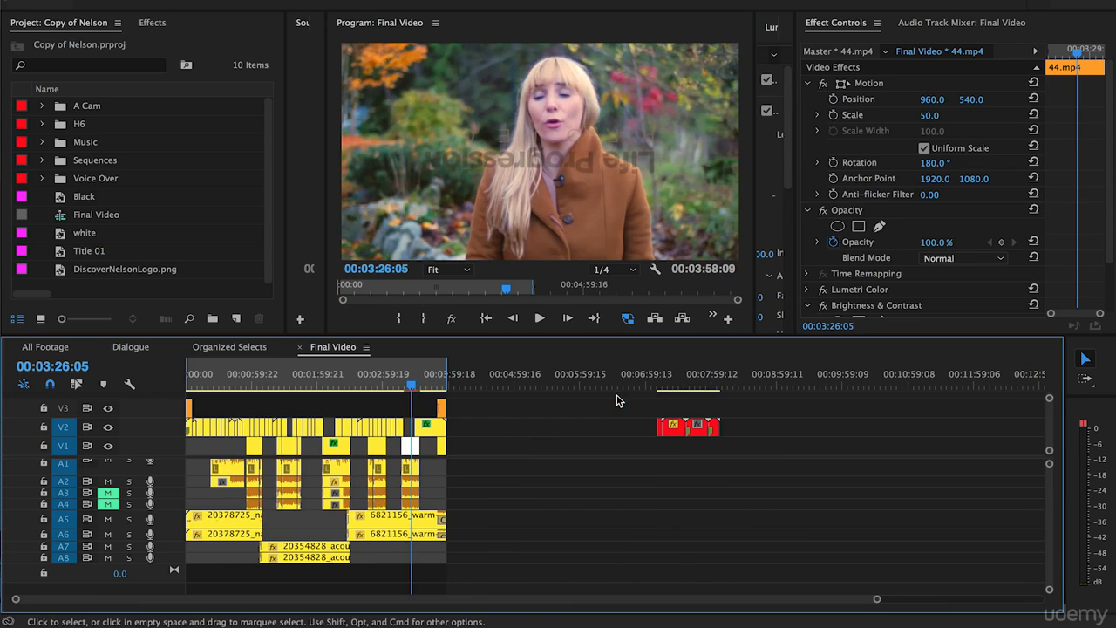
- Open the media export settings for the Final Video sequence and set the format to H.264 with the Match Source – High bitrate preset
left_click(290, 390)
left_click(340, 407)
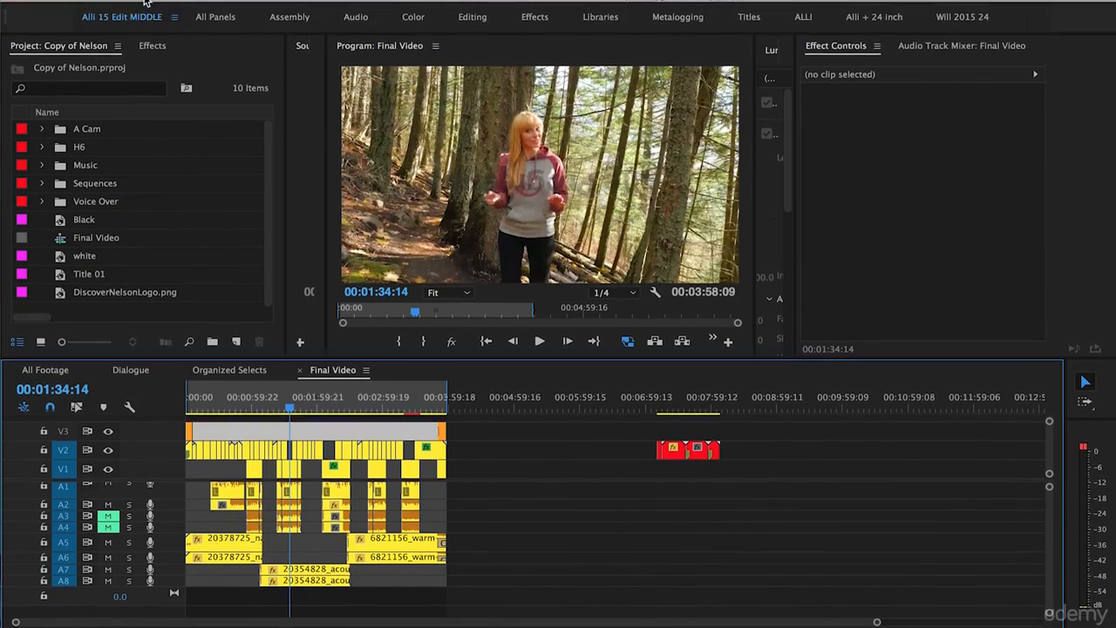
left_click(152, 7)
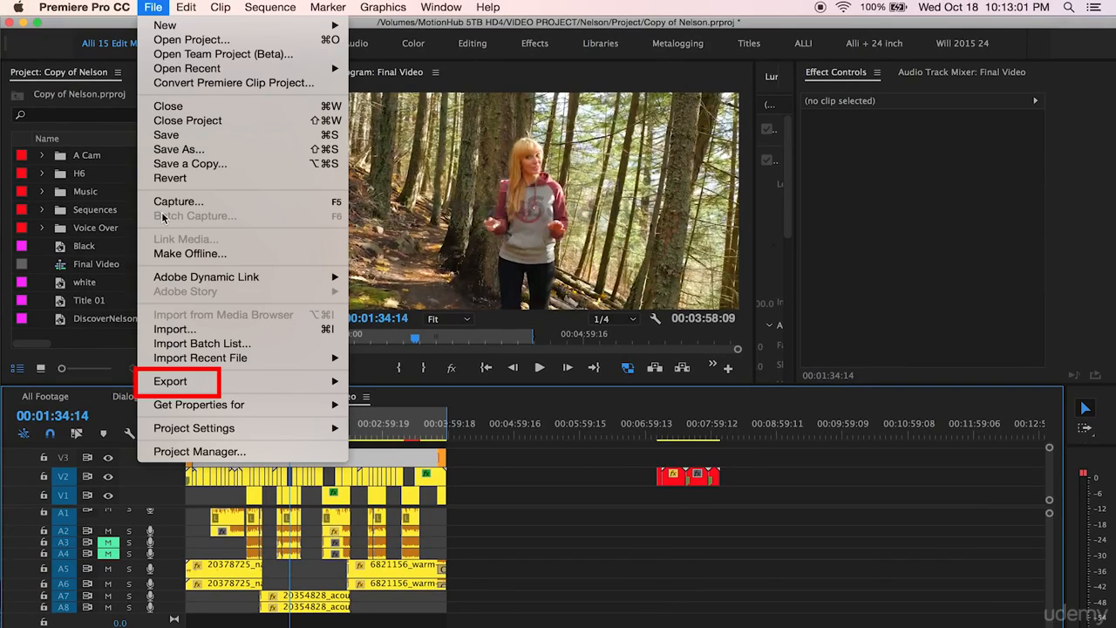
mouse_move(188, 375)
left_click(403, 381)
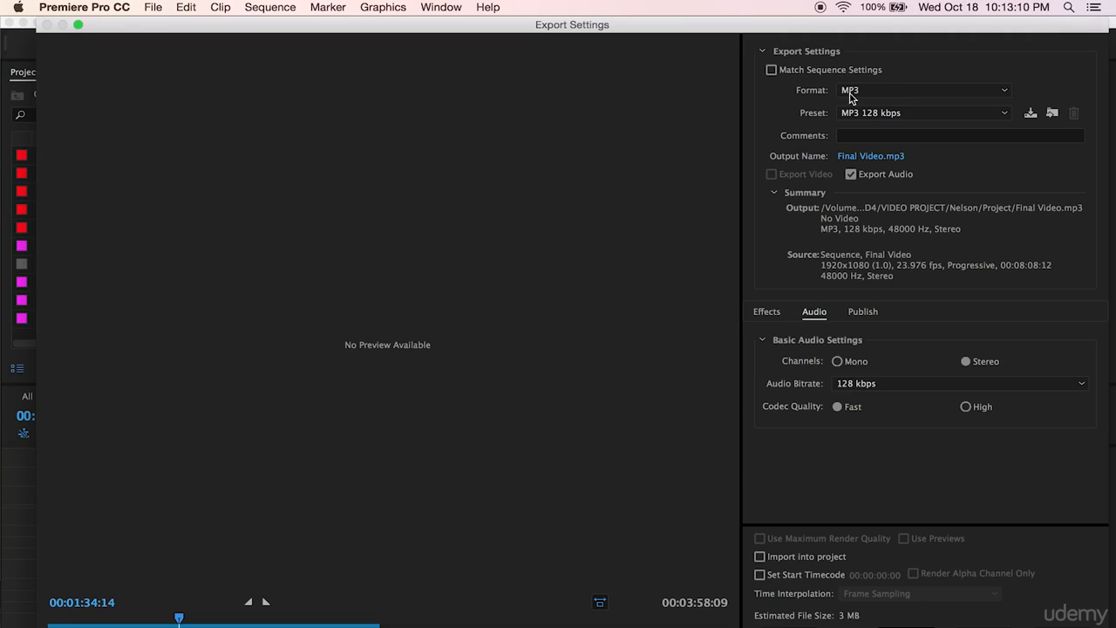
left_click(891, 91)
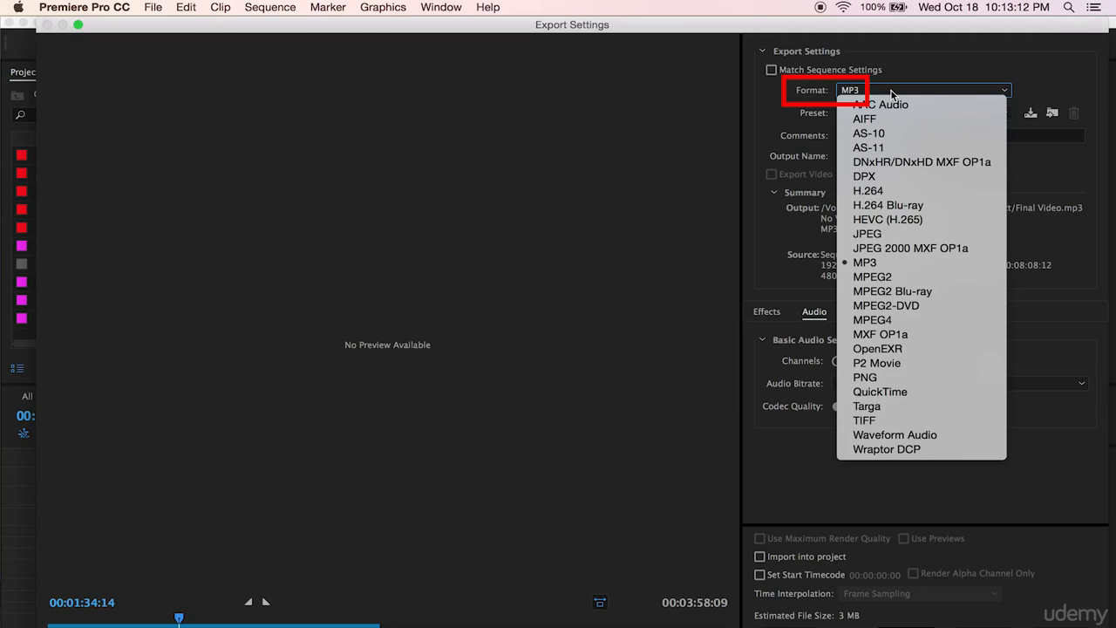
left_click(866, 192)
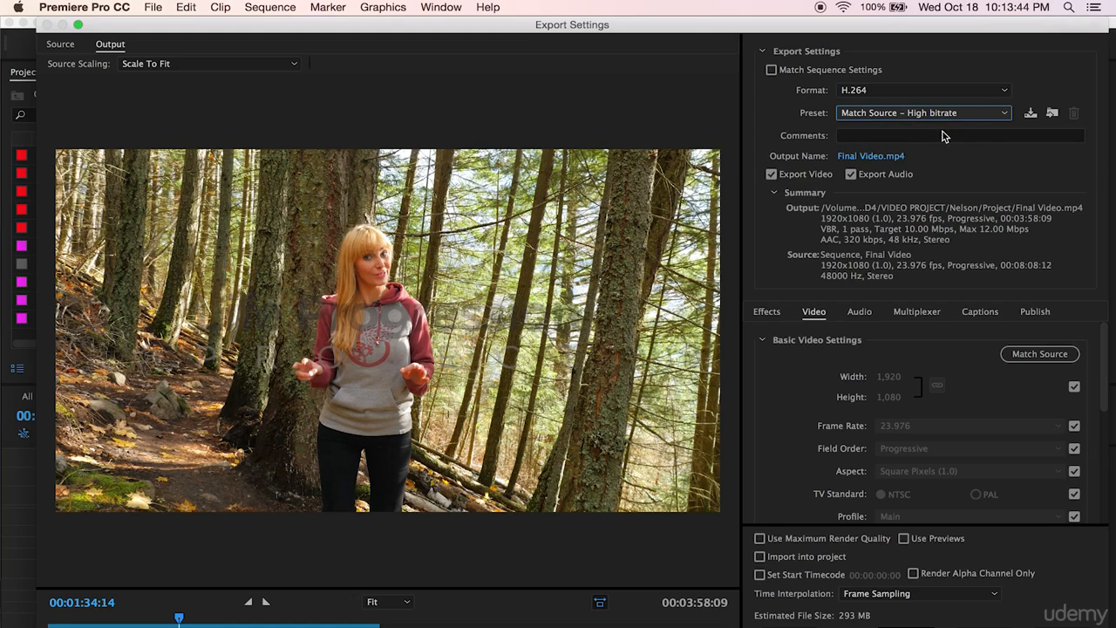
- Change the output location of Final Video.mp4 to a new folder named Final inside the Nelson folder
mouse_move(853, 156)
mouse_move(887, 157)
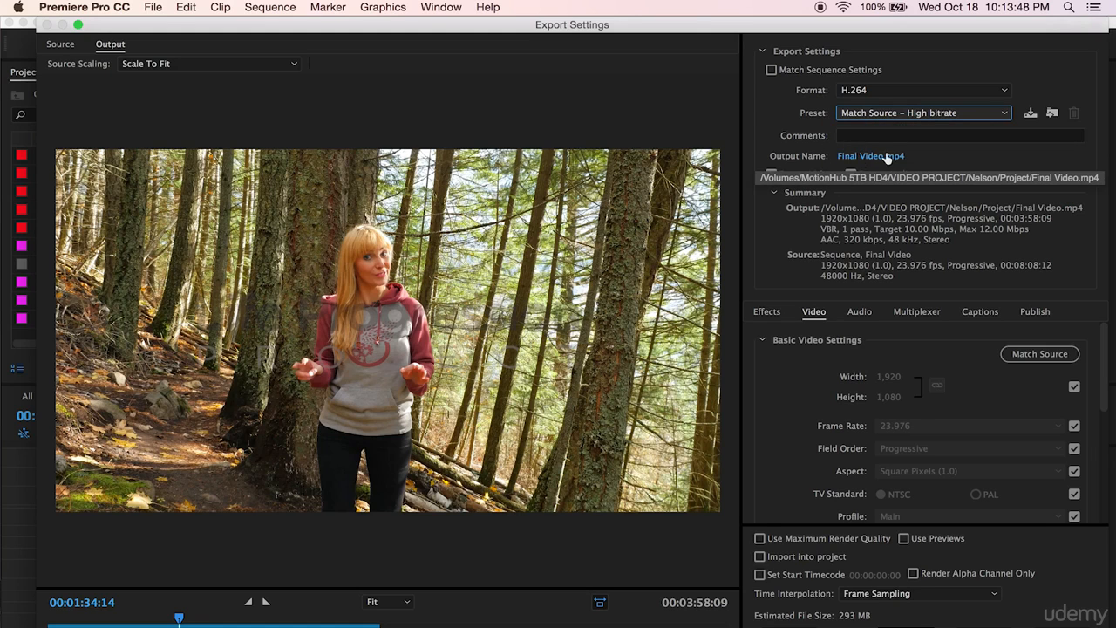
left_click(879, 157)
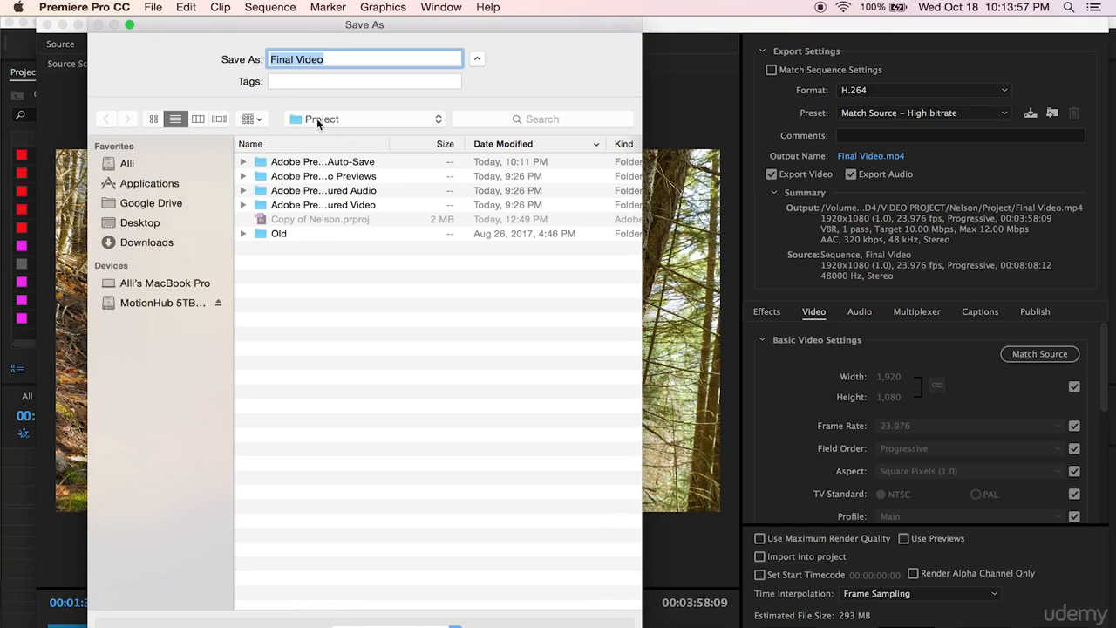
left_click(396, 122)
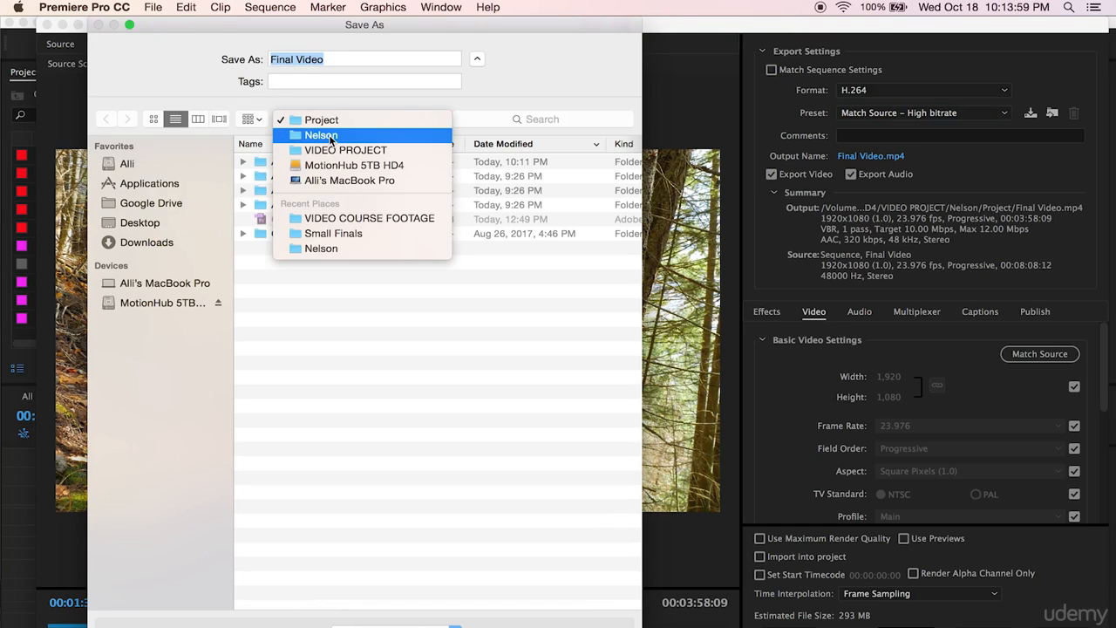
left_click(297, 138)
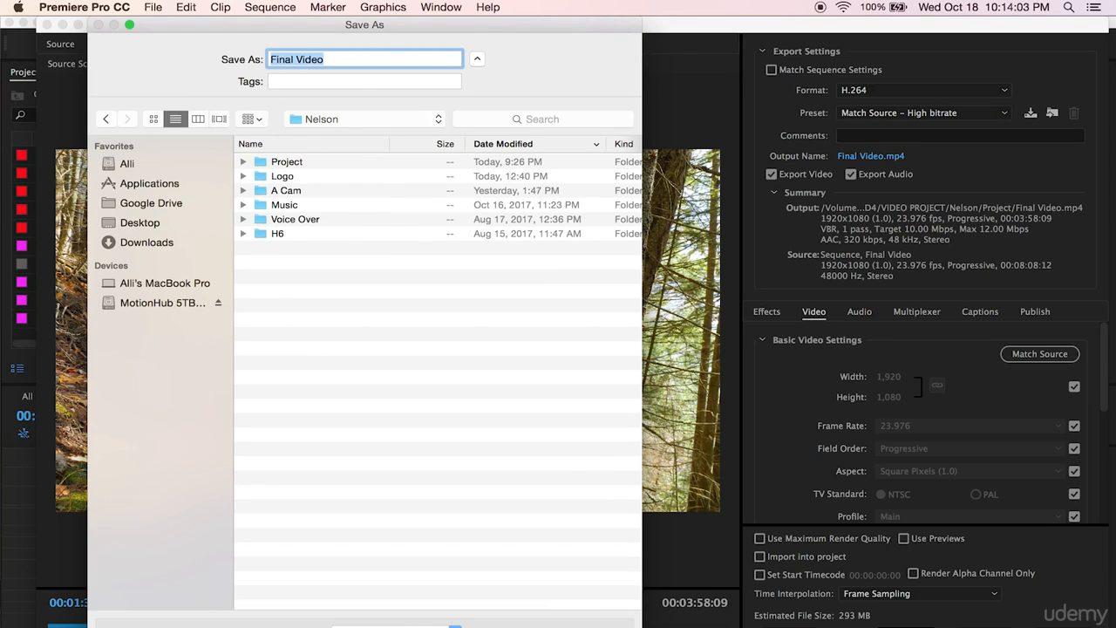
key("shift+super+n")
type("Final")
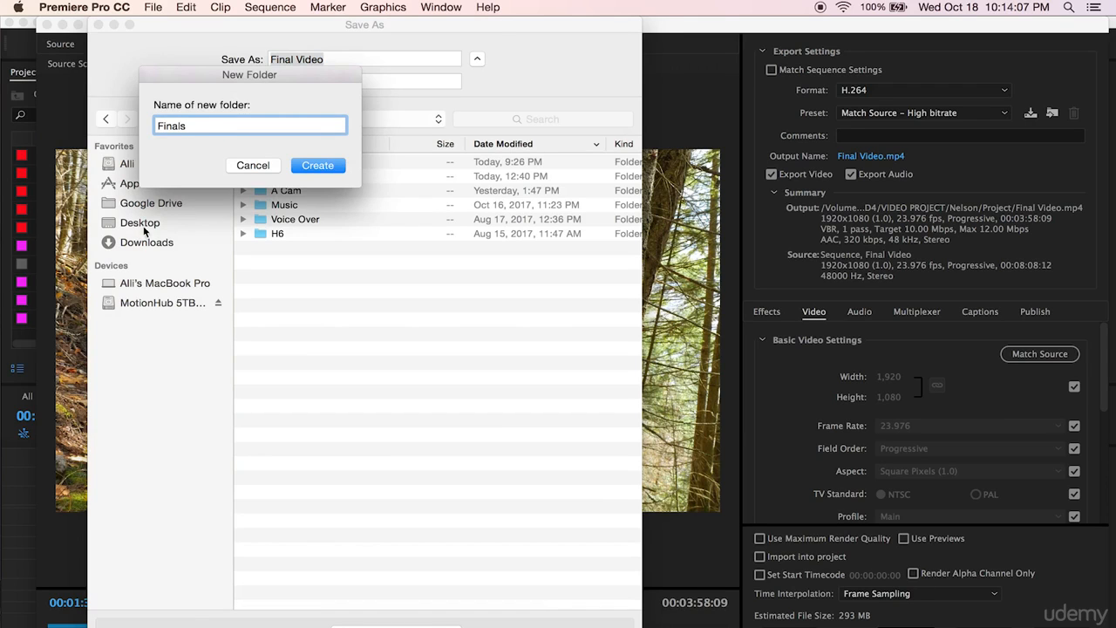
left_click(305, 170)
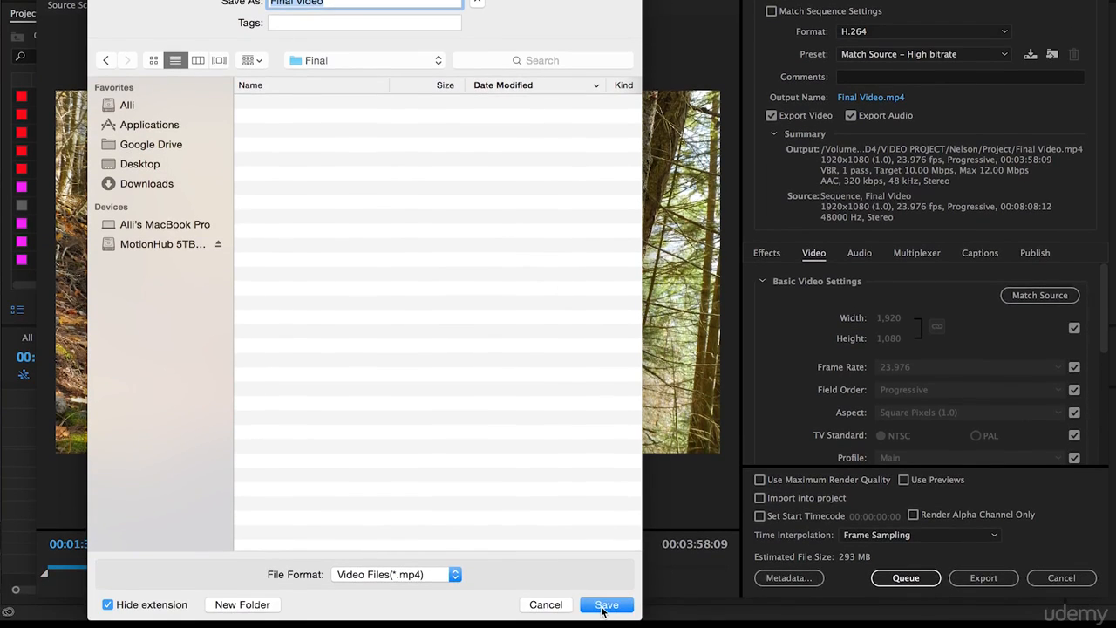
- Save the output file location in the Final folder and set the video's bitrate encoding to VBR, 2 pass
left_click(603, 607)
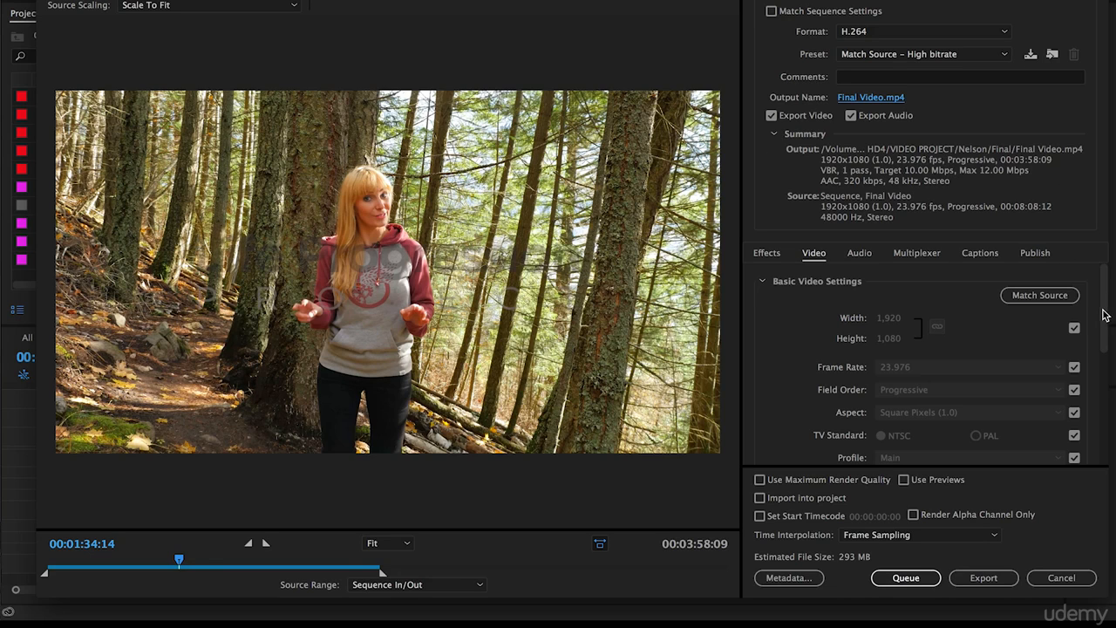
left_click_drag(1106, 302, 1111, 378)
left_click_drag(1104, 393, 1104, 395)
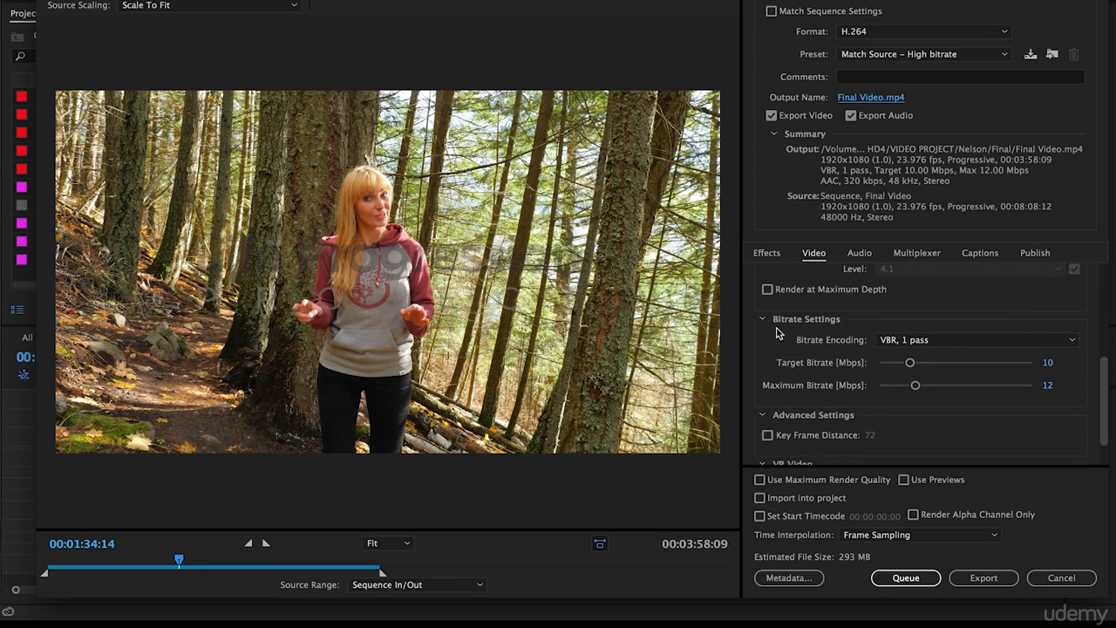
left_click(936, 344)
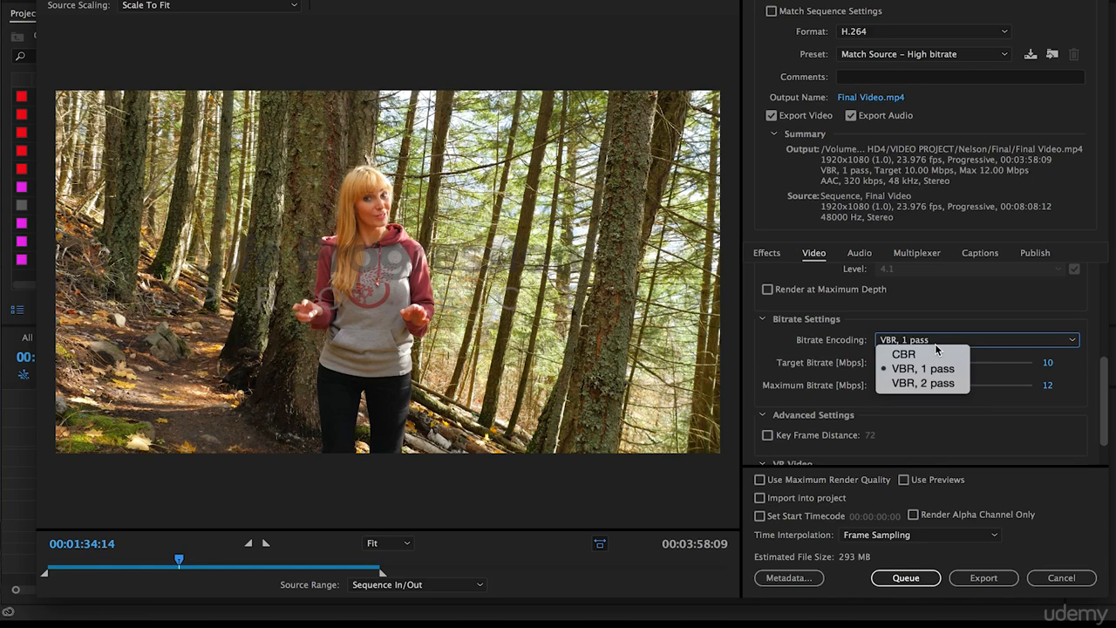
left_click(914, 386)
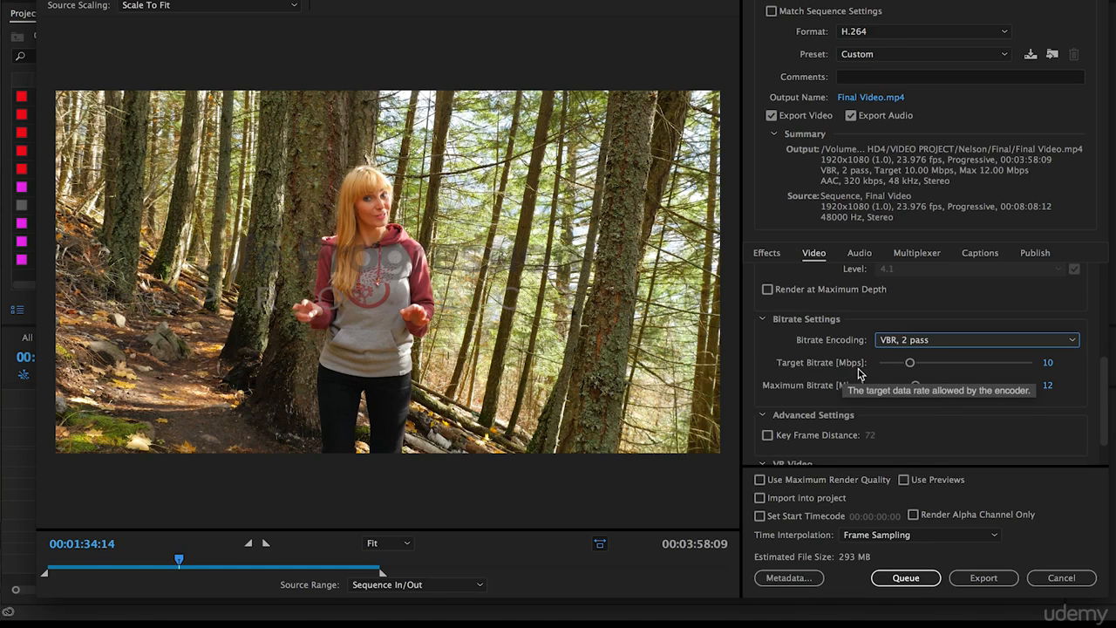
- Set the target bitrate to 18 Mbps and the maximum bitrate to 28 Mbps
left_click(1047, 362)
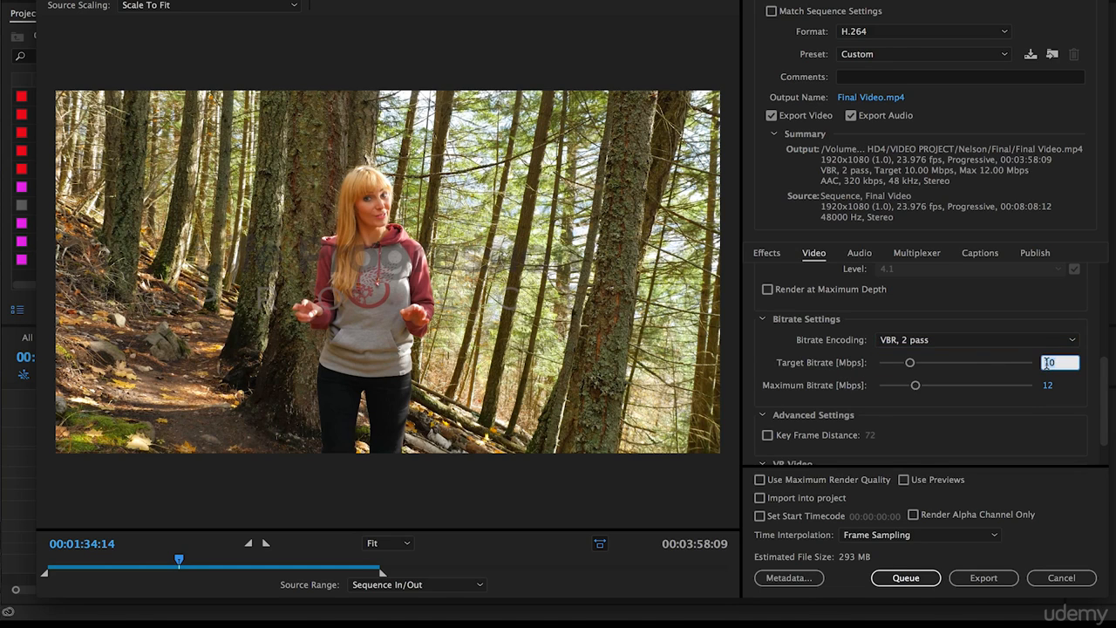
key("BackSpace")
type("18")
key("Return")
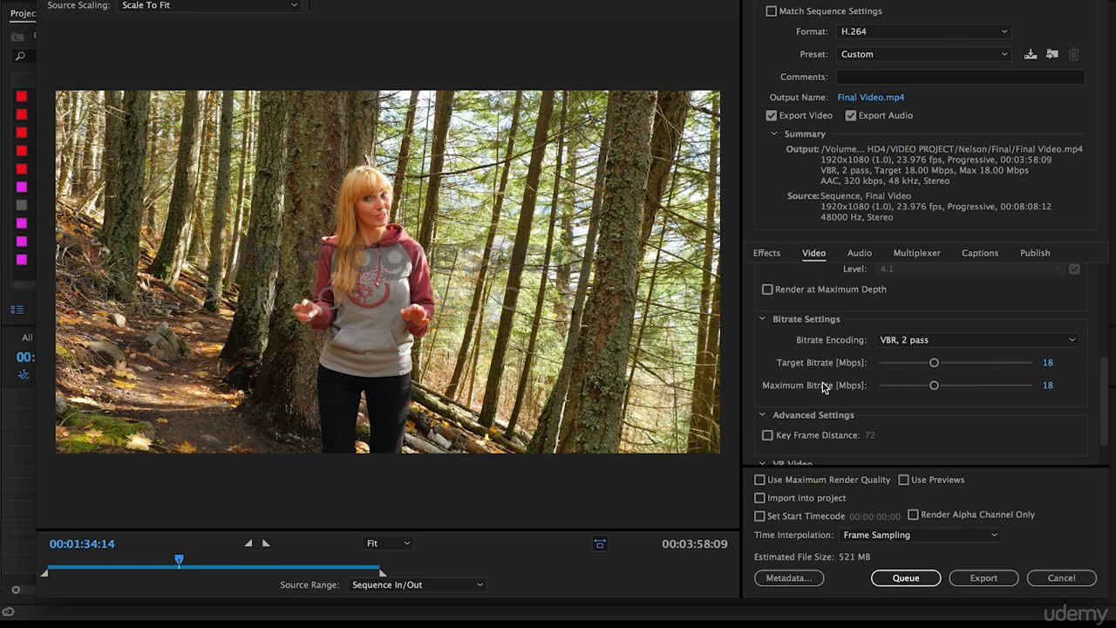
left_click(1047, 384)
key("BackSpace")
type("28")
key("Return")
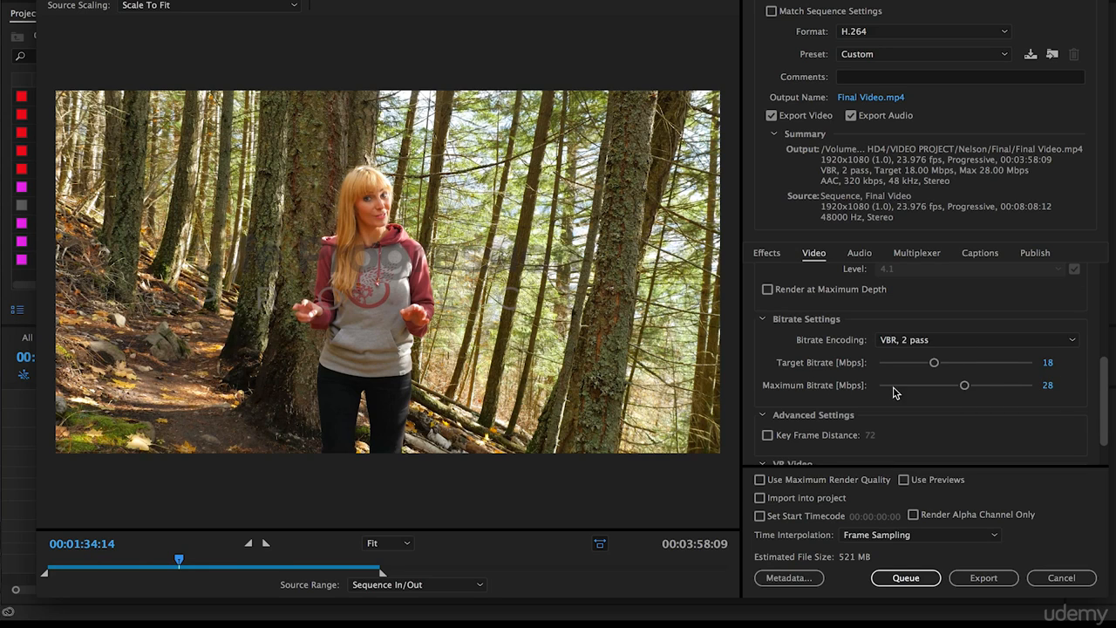
- Enable Use Maximum Render Quality and start exporting Final Video.mp4
scroll(959, 441, "down", 2)
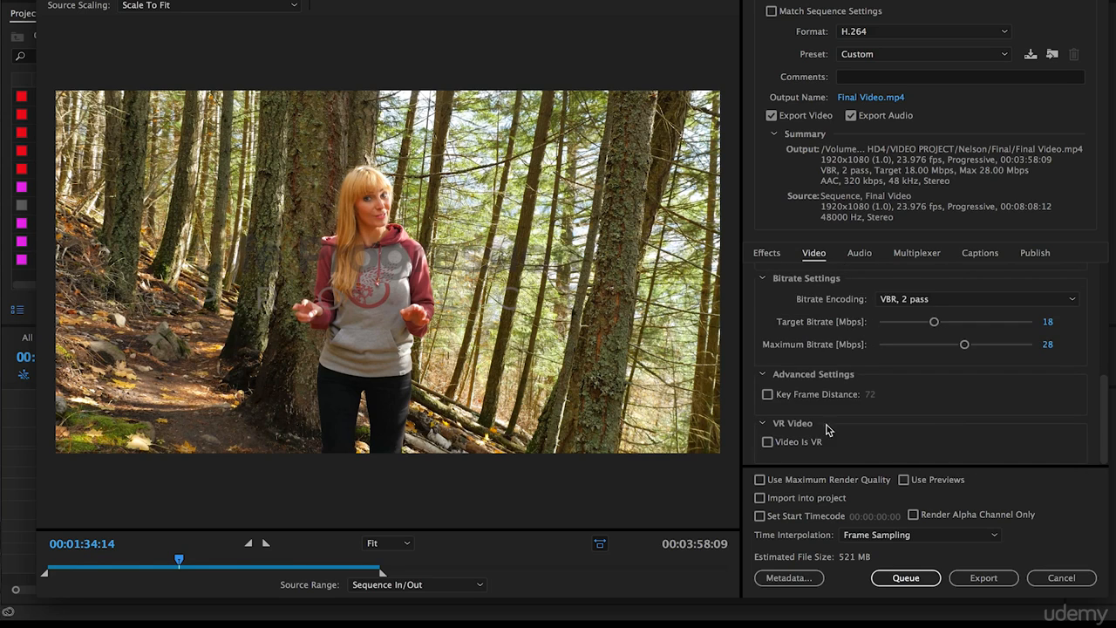
left_click(759, 479)
left_click(983, 578)
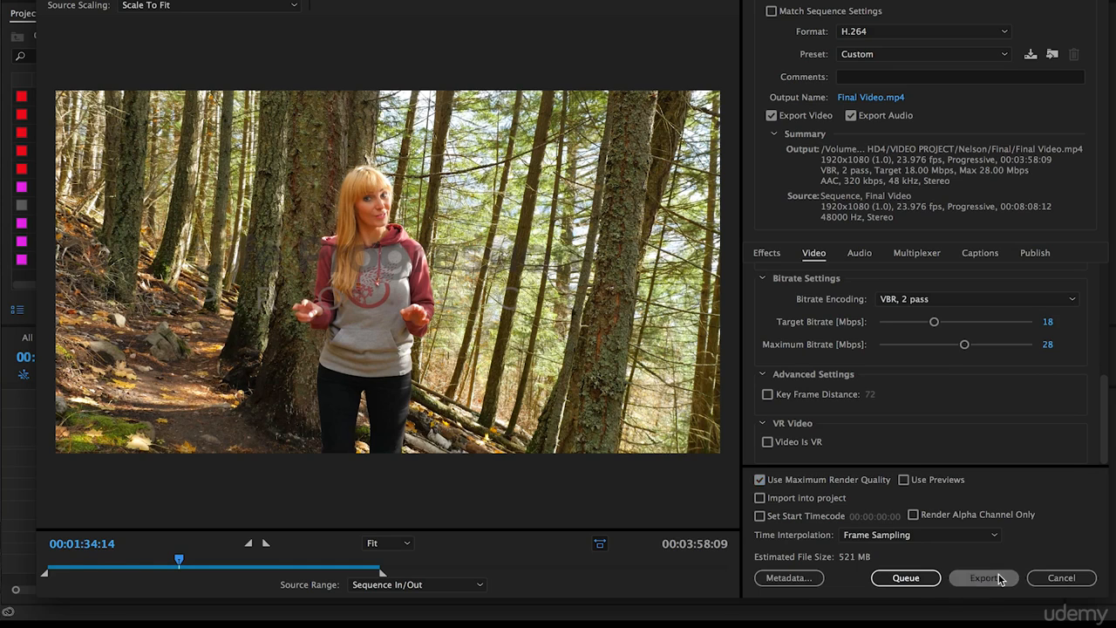